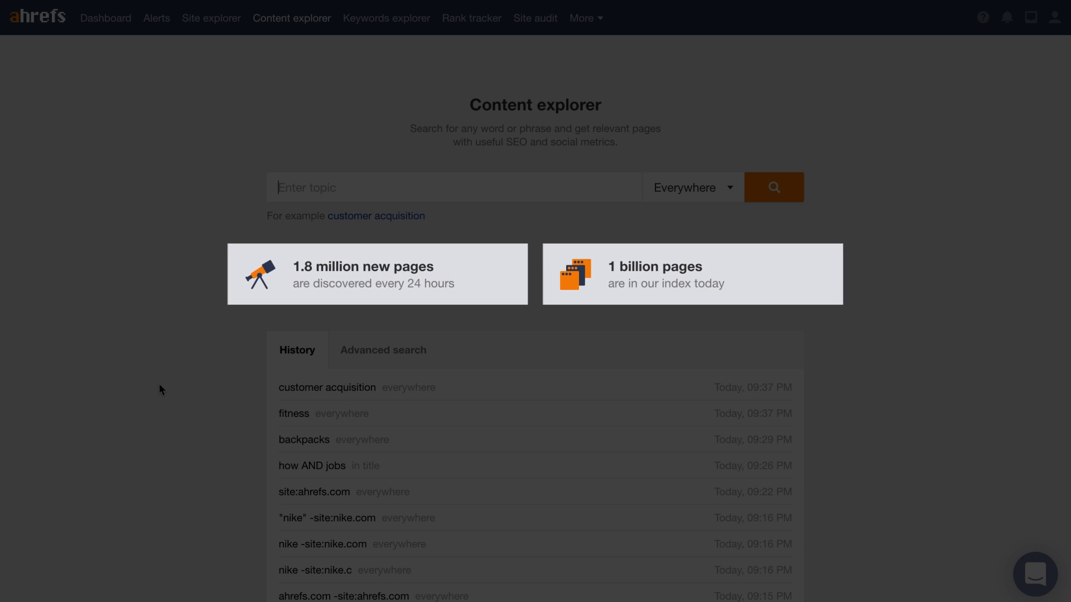
pyautogui.write('golf balls')
# Run the 'golf balls' topic search to list matching pages.
pyautogui.press('Return')
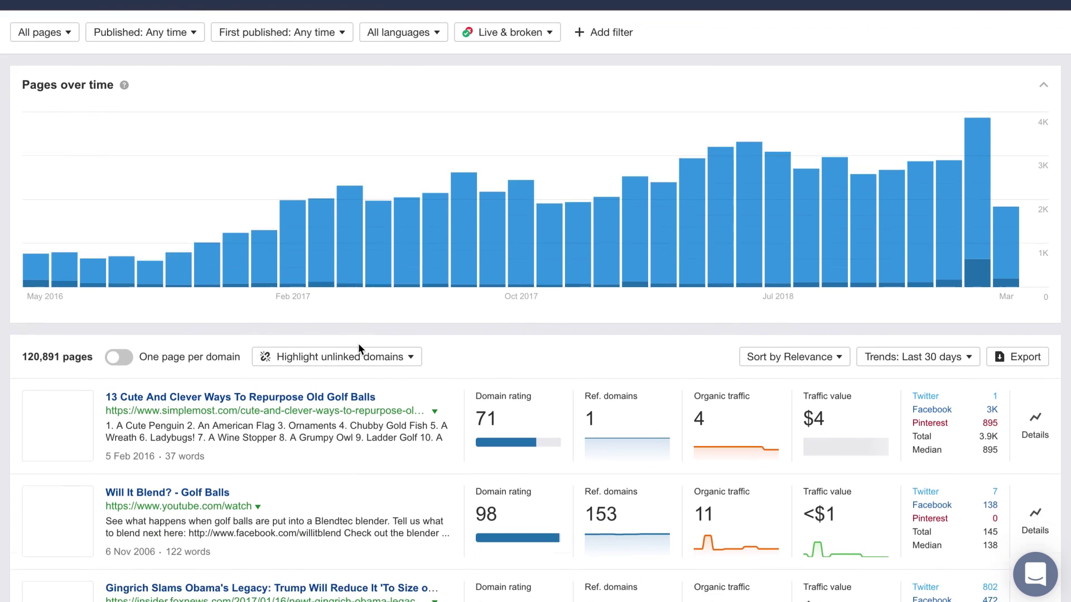
pyautogui.scroll(-4, 358, 344)
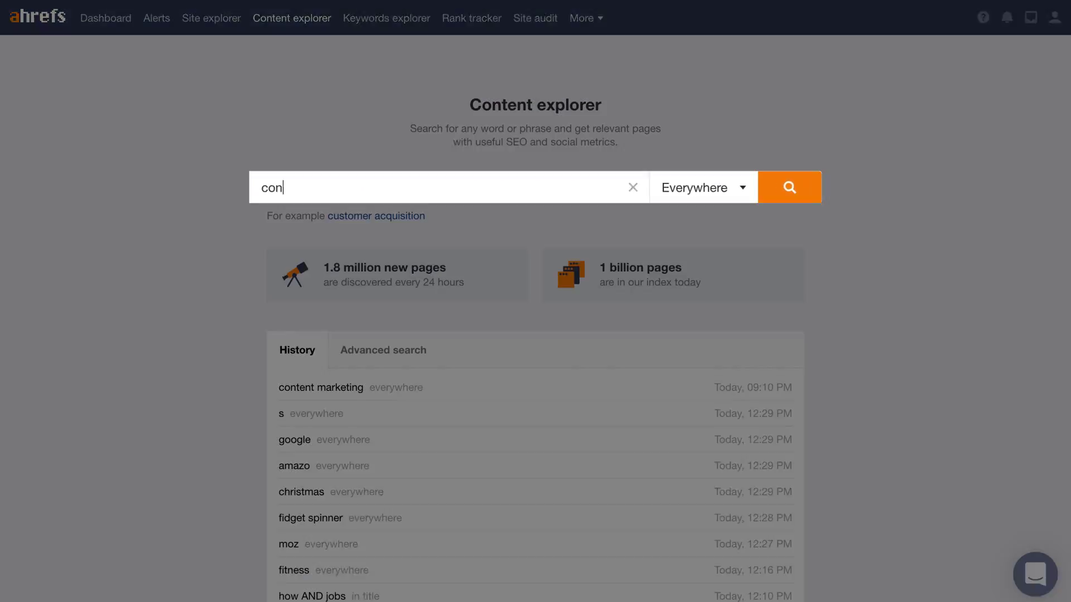
pyautogui.write('tent marketing')
# Search for 'content marketing' and bring up the All pages page-type options.
pyautogui.press('Return')
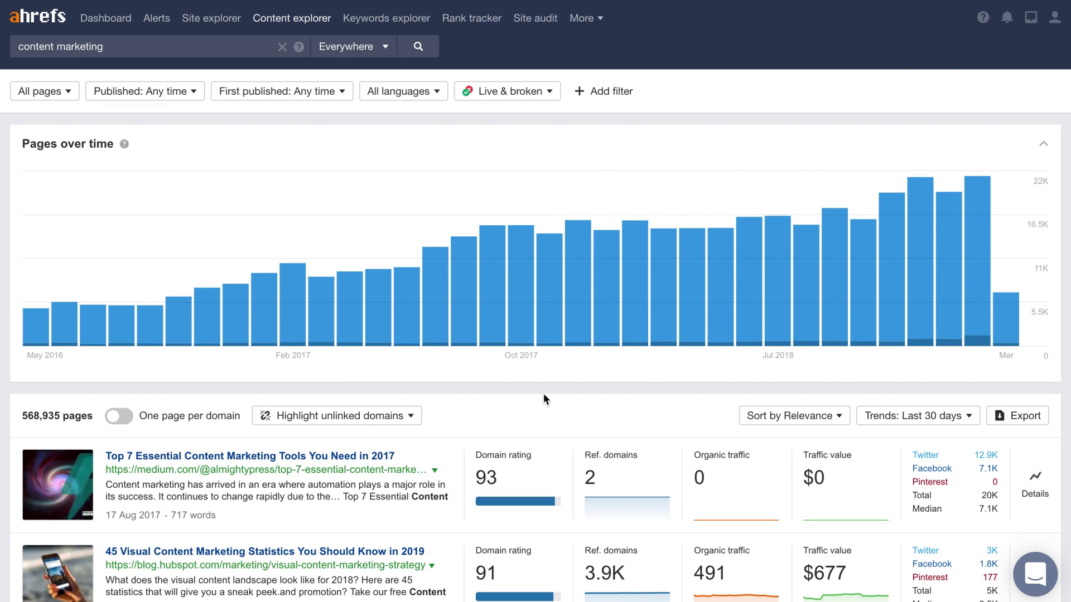
pyautogui.click(60, 98)
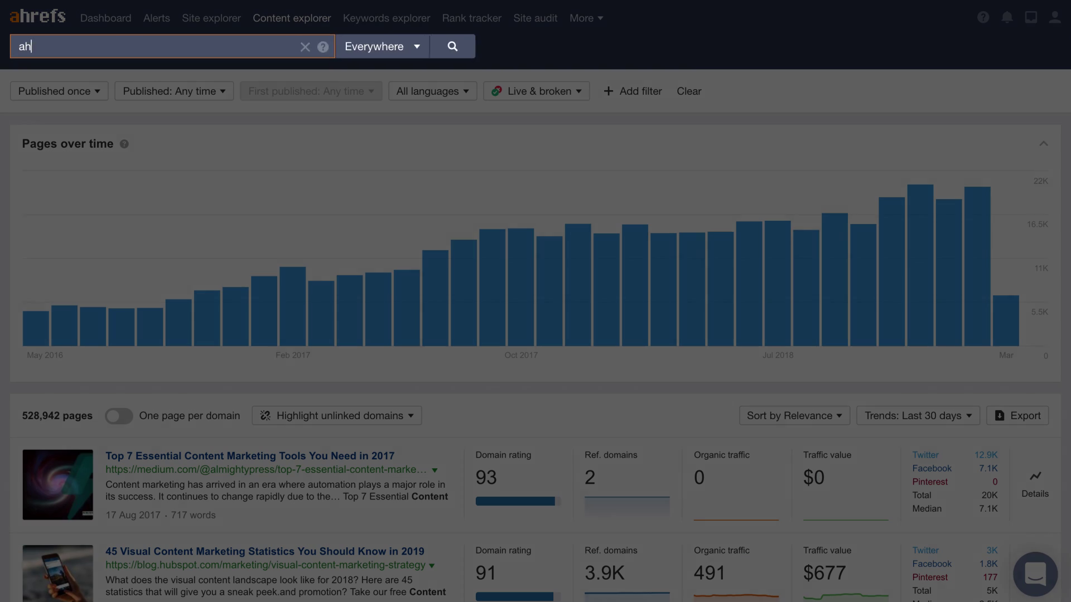
pyautogui.write('s -site:ahrefs.com')
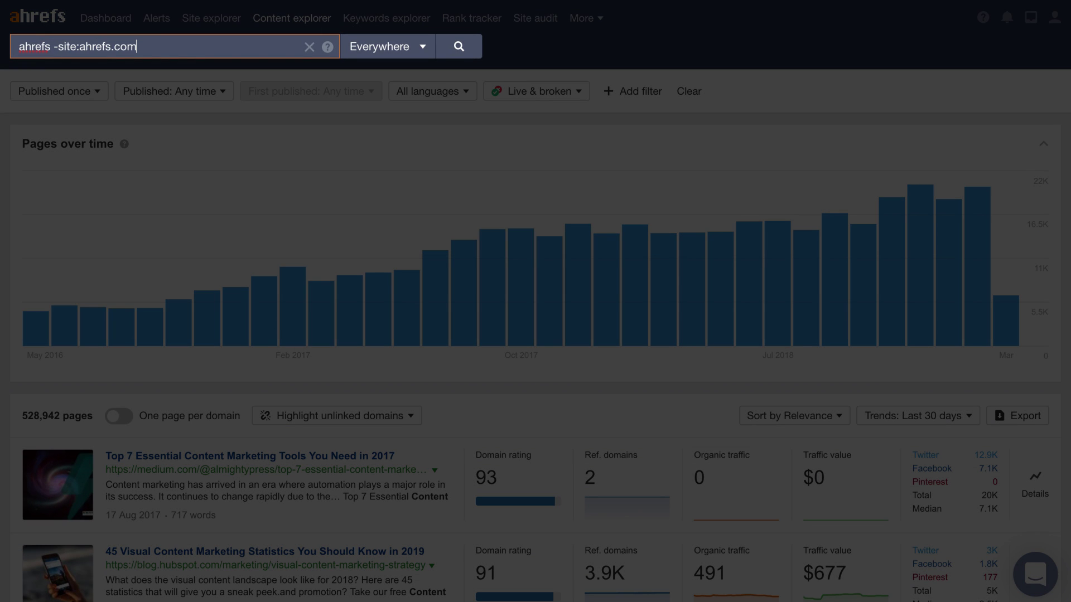
# Run the 'ahrefs -site:ahrefs.com' brand-mention search, returning 20,618 pages.
pyautogui.press('Return')
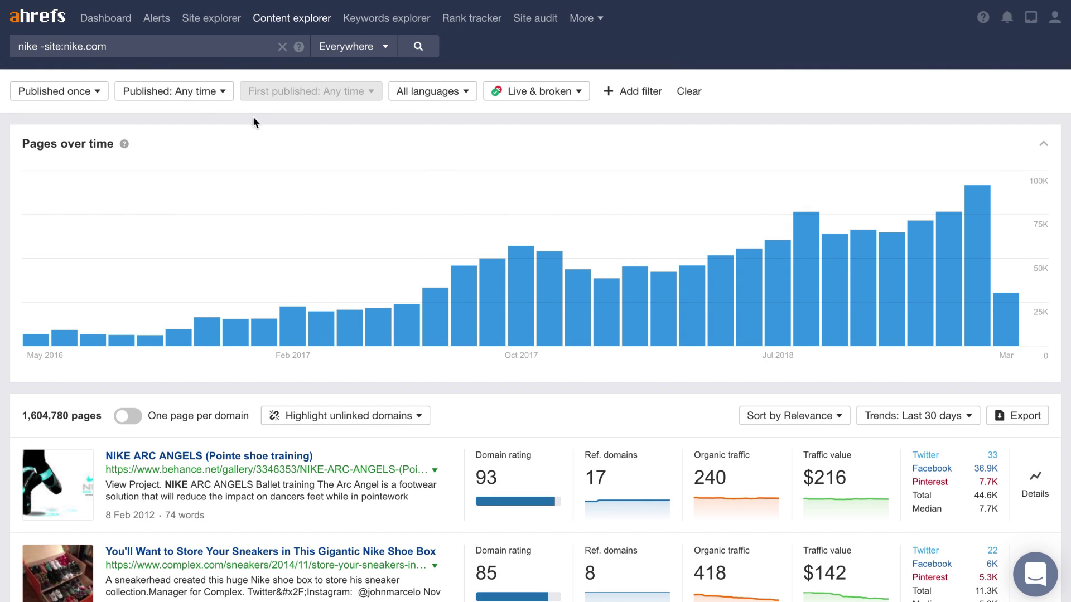
# Restrict the nike results to a custom publish date range of 1–28 Feb 2019.
pyautogui.click(207, 94)
pyautogui.click(208, 254)
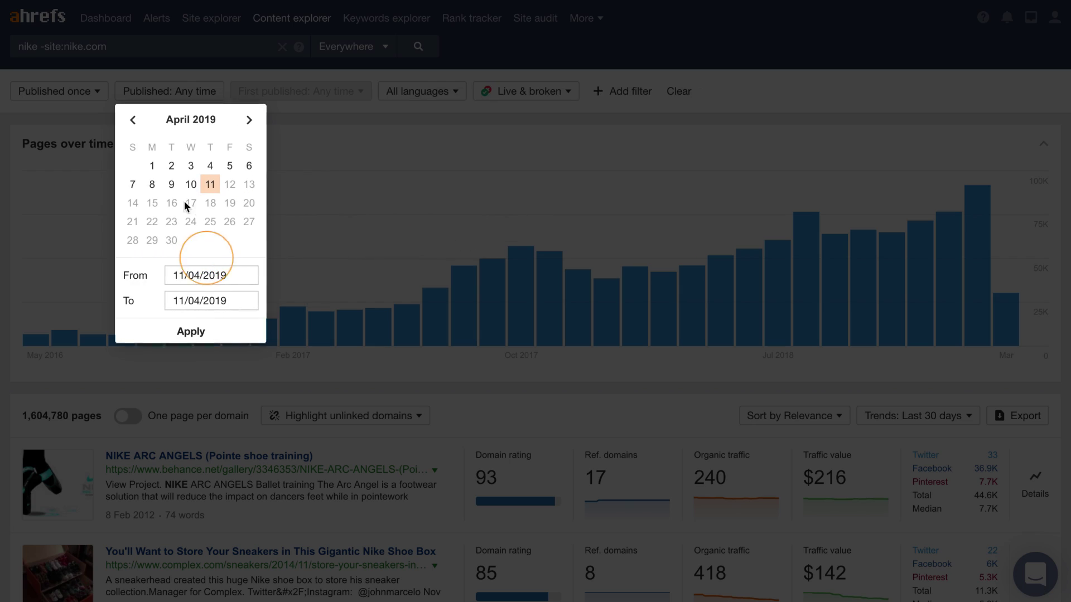
pyautogui.click(130, 122)
pyautogui.click(210, 240)
pyautogui.click(200, 335)
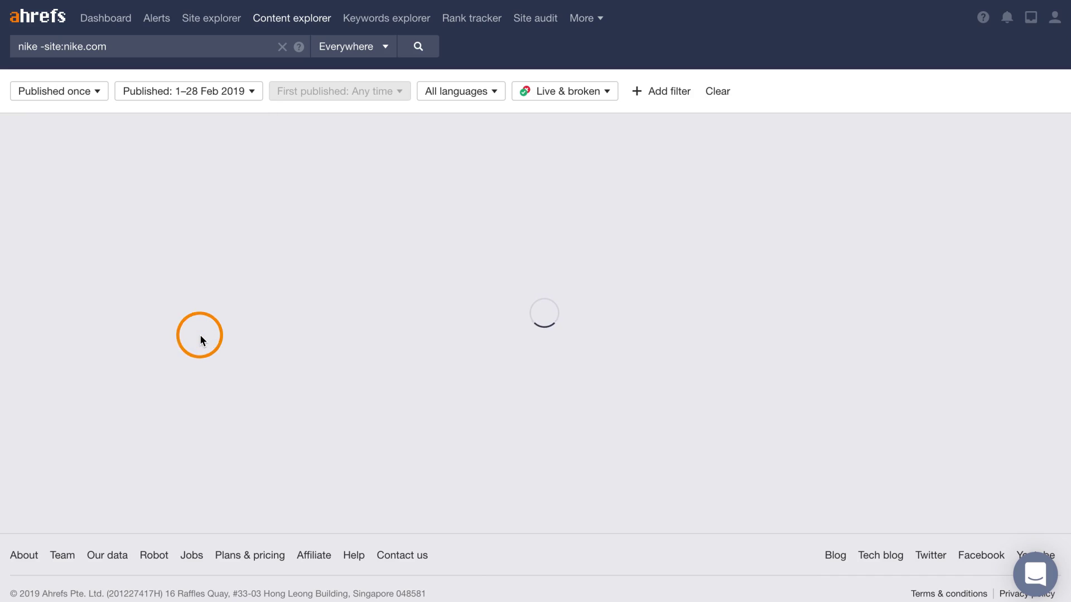
pyautogui.scroll(-5, 284, 357)
pyautogui.scroll(-2, 284, 358)
pyautogui.scroll(-1, 284, 358)
pyautogui.scroll(-1, 284, 357)
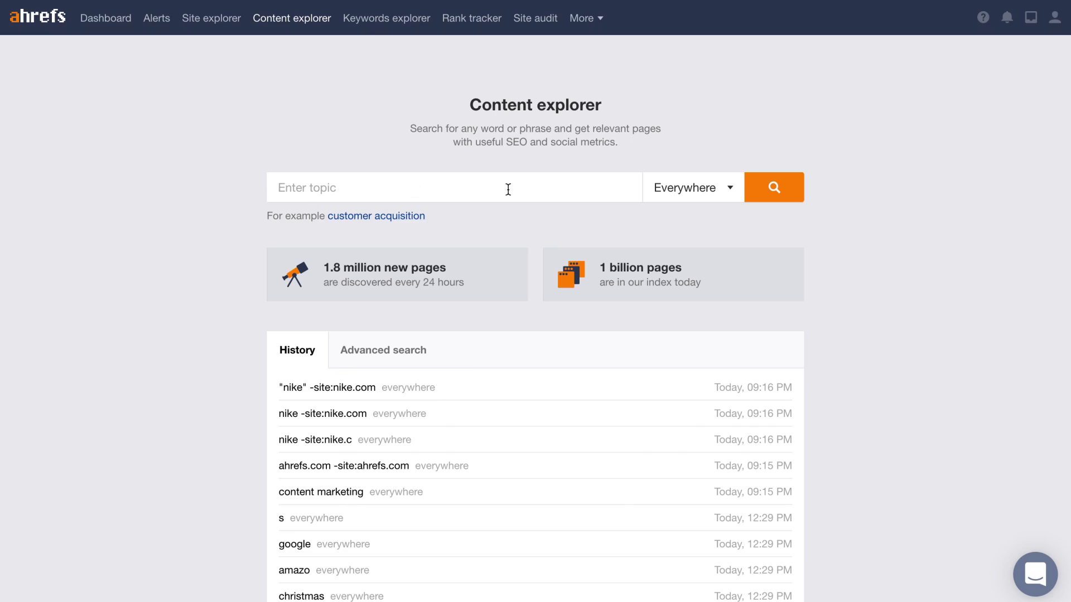
pyautogui.write('site:ahrefs.com')
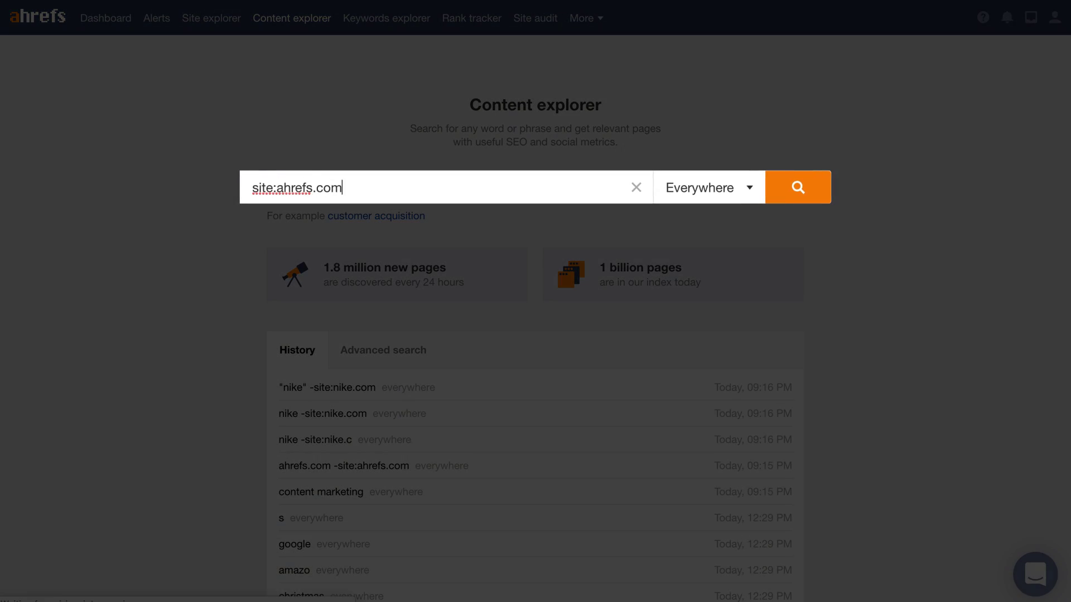
# Search 'site:ahrefs.com' and keep only republished pages, leaving 60 results.
pyautogui.press('Return')
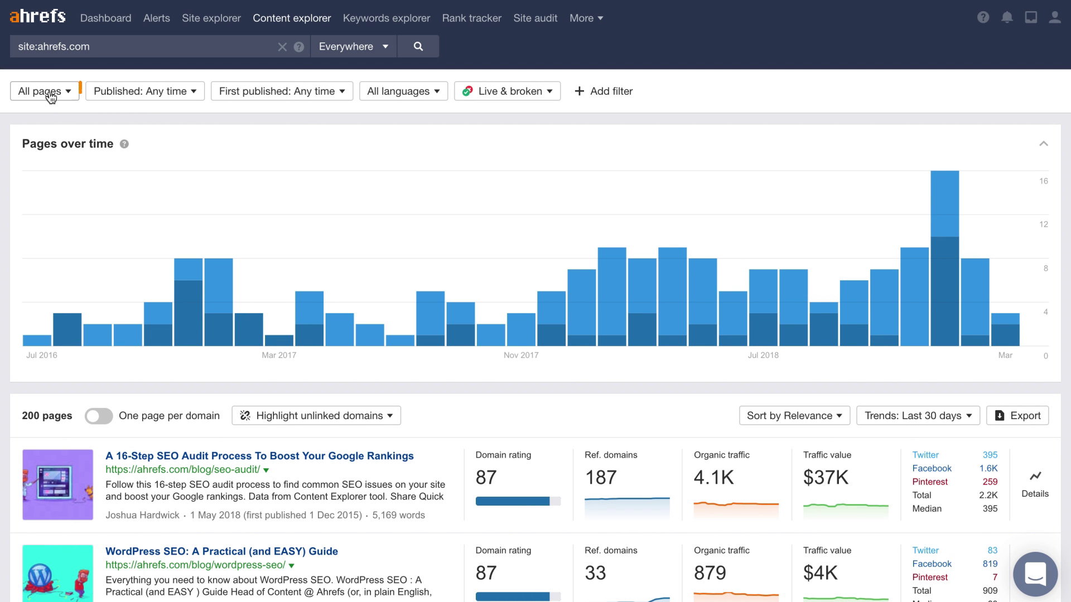
pyautogui.click(49, 94)
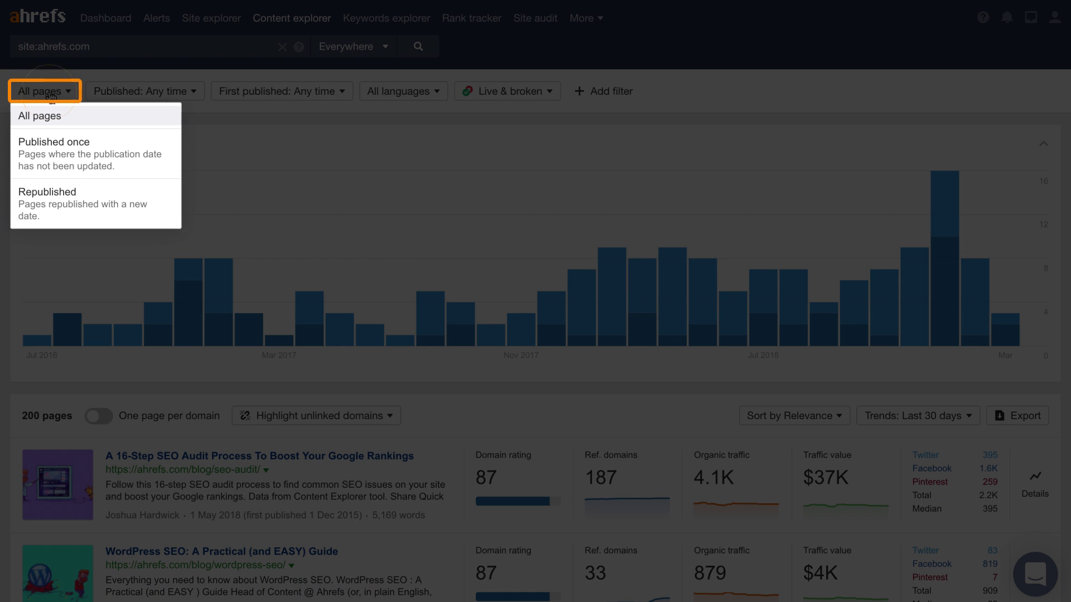
pyautogui.click(64, 199)
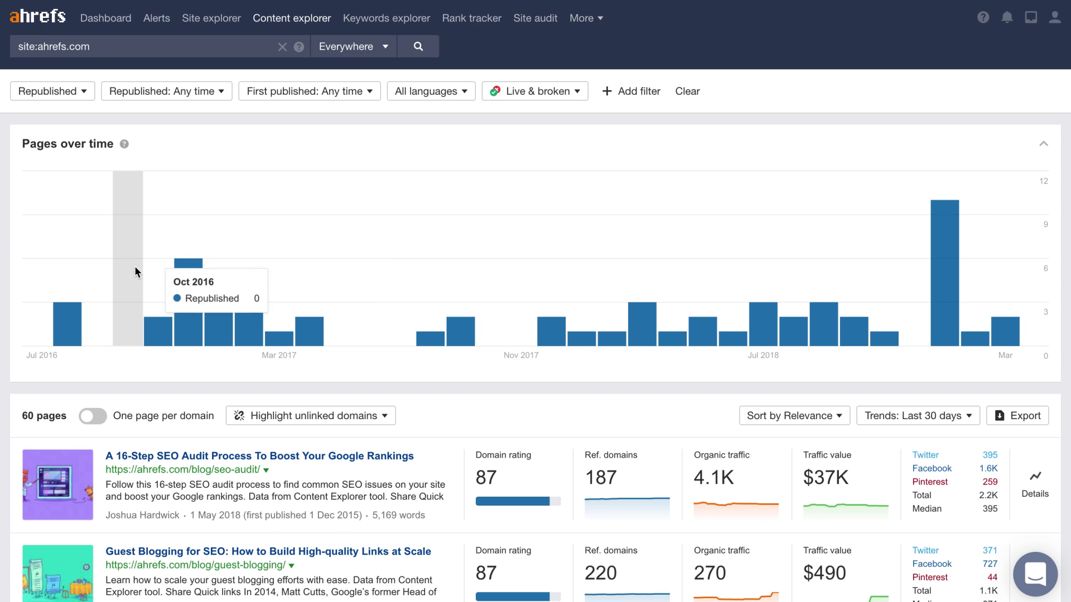
pyautogui.scroll(-1, 228, 391)
pyautogui.scroll(-4, 228, 391)
pyautogui.scroll(-1, 229, 391)
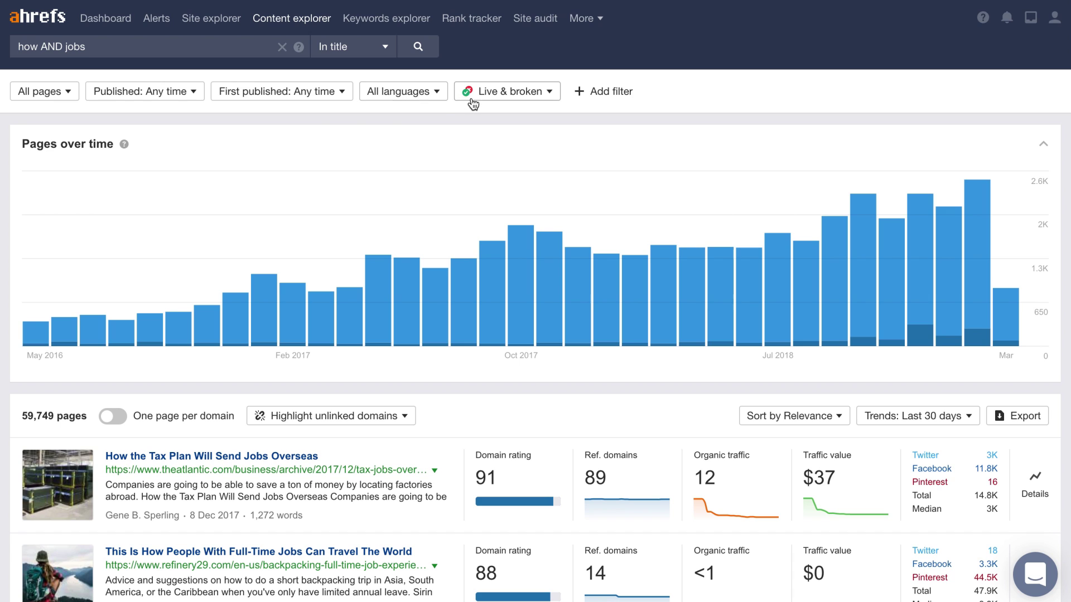
# Keep only broken pages with a minimum of 20 referring domains, leaving 9 results.
pyautogui.click(473, 99)
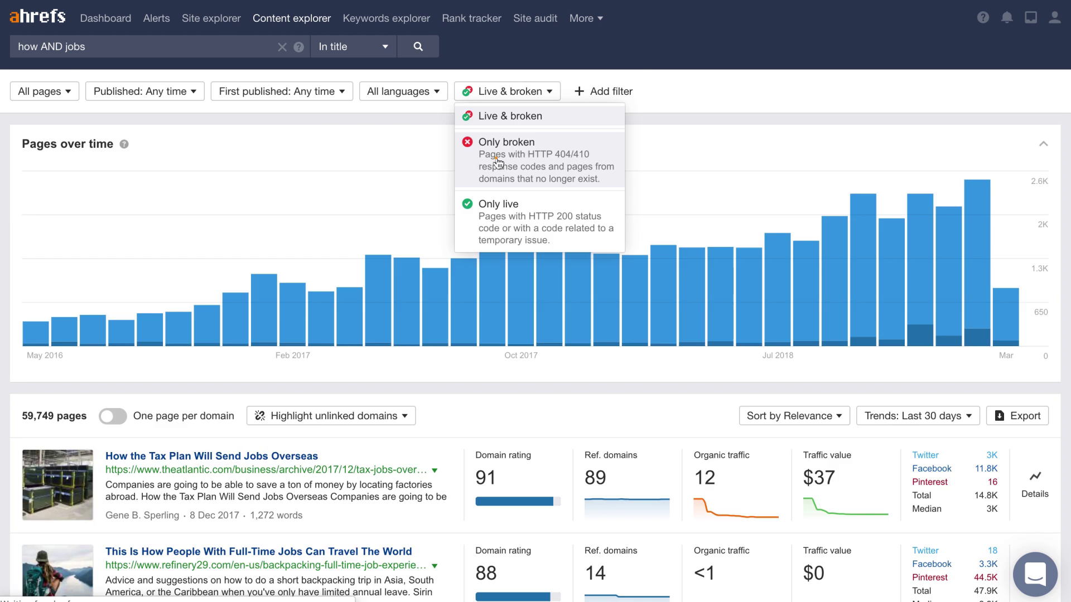
pyautogui.click(497, 160)
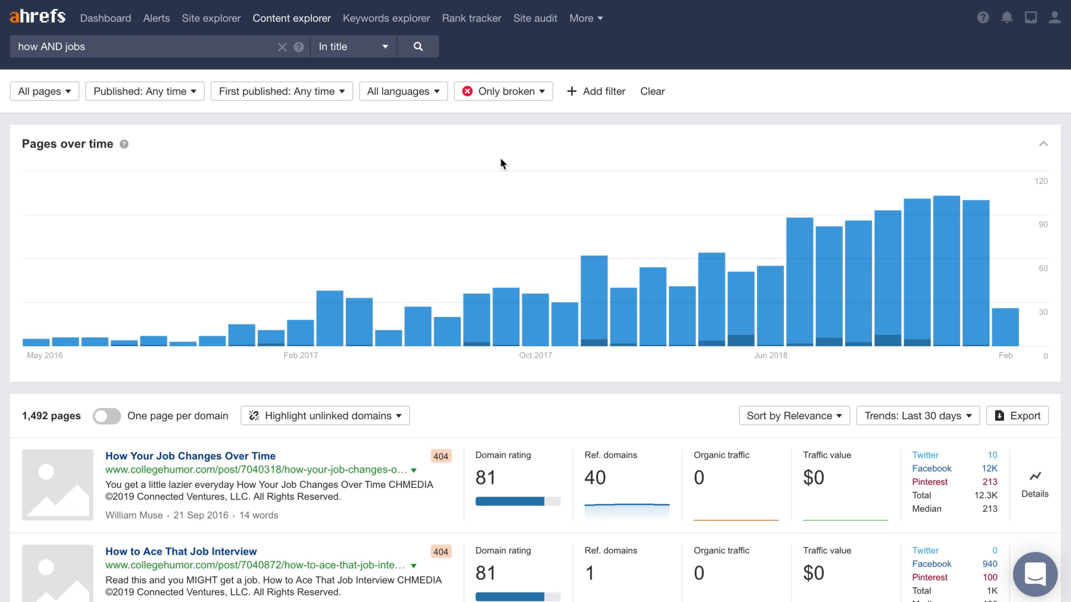
pyautogui.click(570, 94)
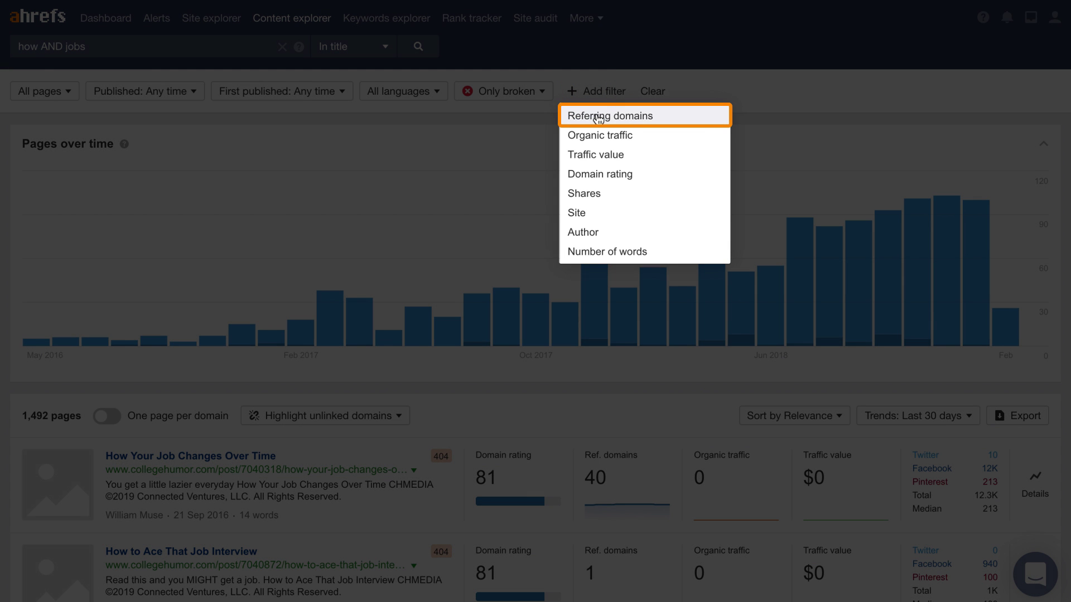
pyautogui.click(599, 118)
pyautogui.write('20')
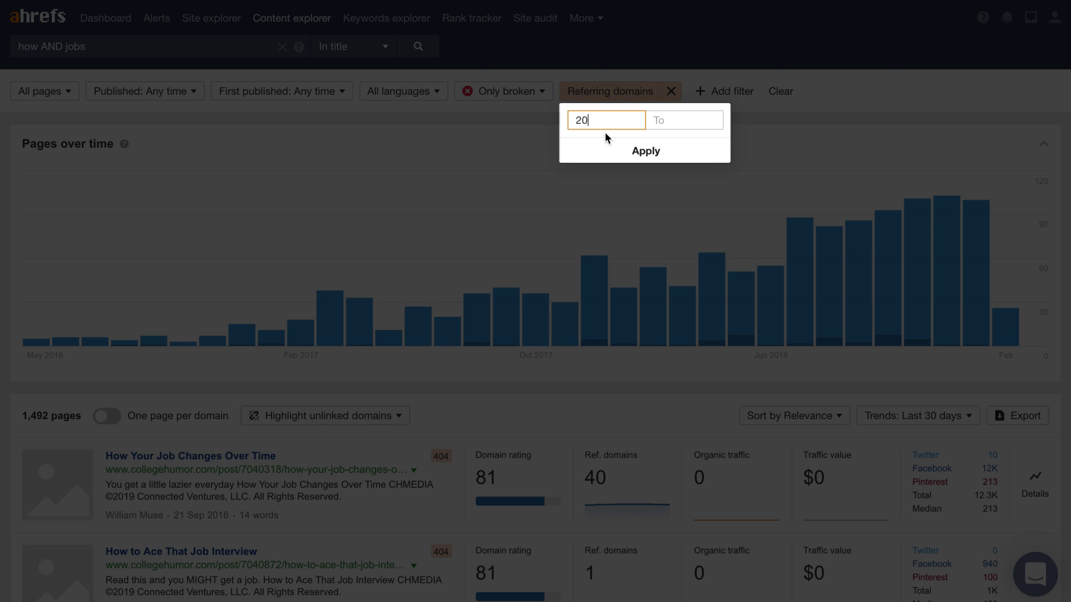
pyautogui.click(605, 152)
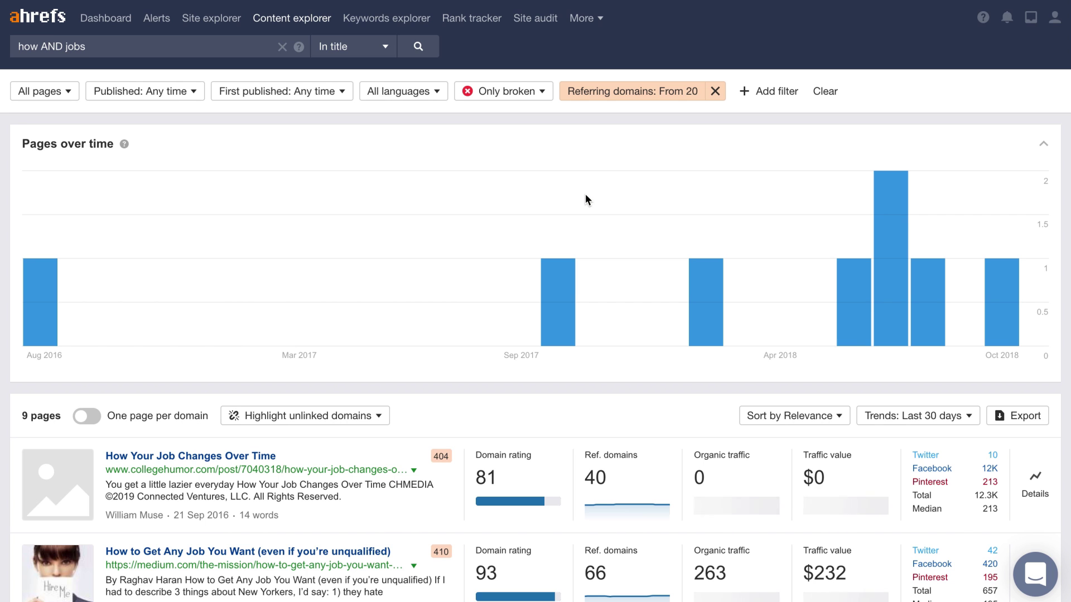
pyautogui.scroll(-3, 585, 199)
pyautogui.scroll(-3, 586, 200)
pyautogui.scroll(-1, 586, 193)
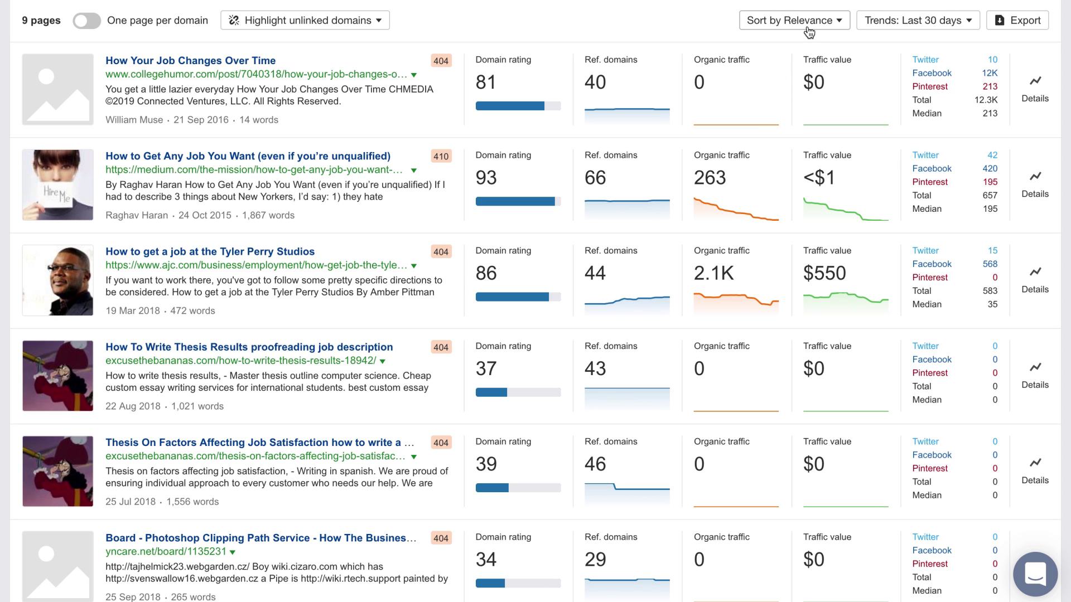
# Change the Trends period from Last 30 days to Last 3 years.
pyautogui.click(874, 20)
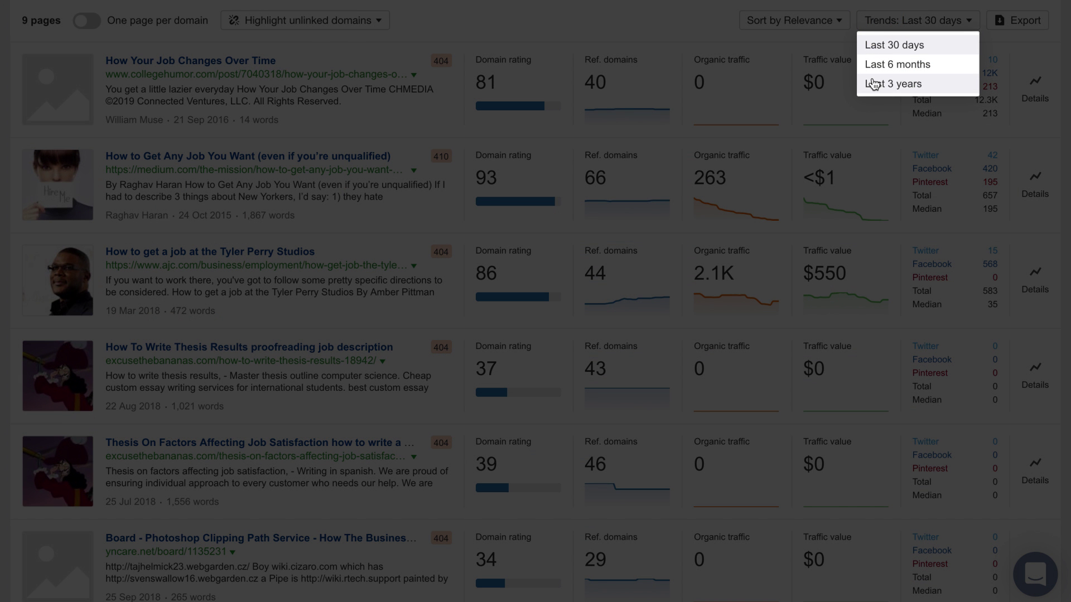
pyautogui.click(873, 85)
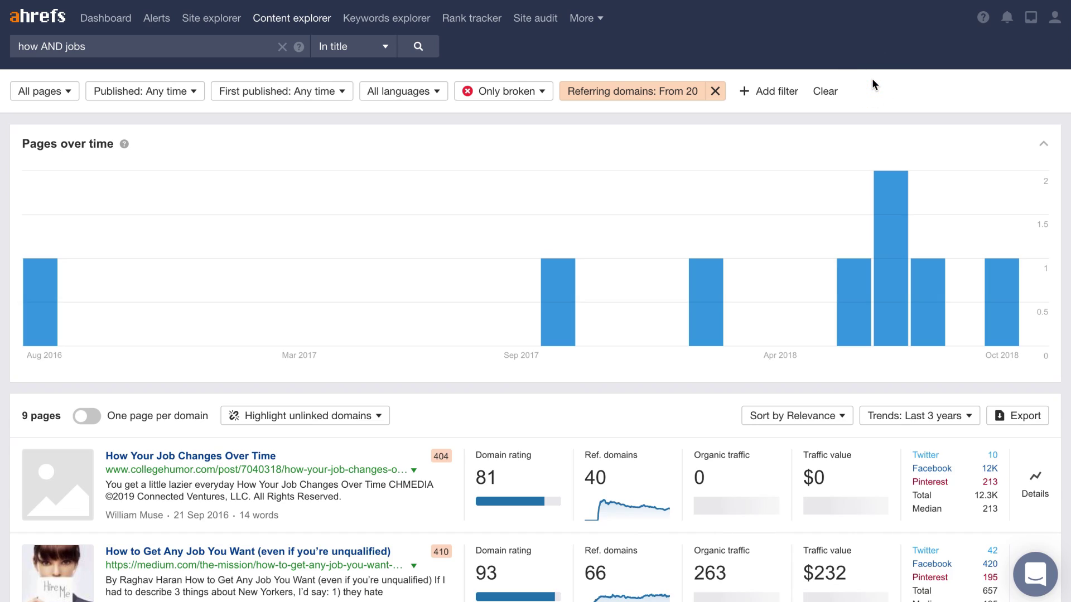
pyautogui.scroll(-5, 878, 178)
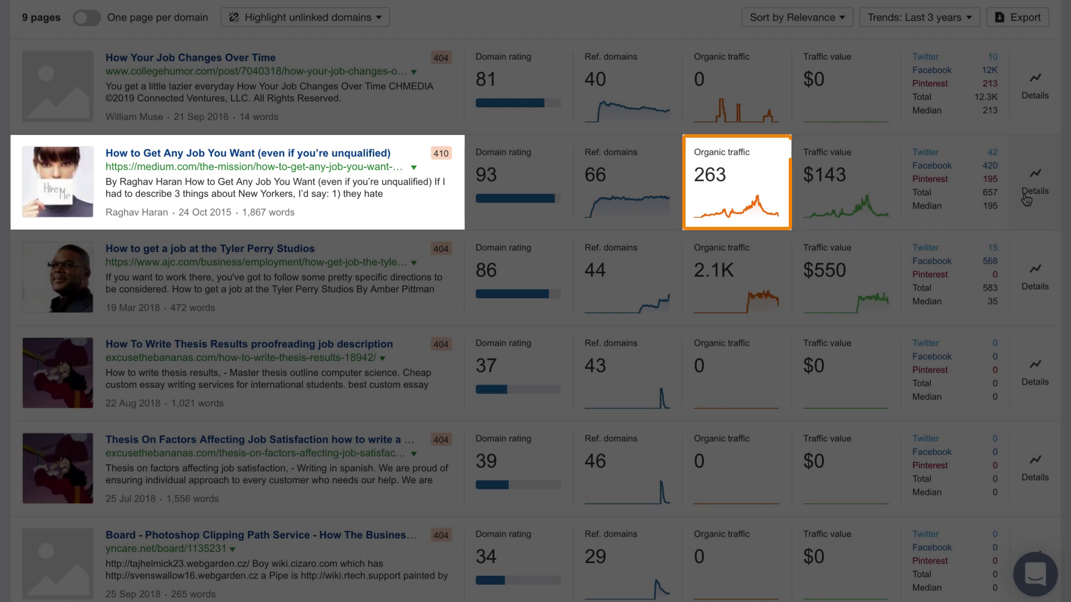
# Open the Details history panel for the second result, 'How to Get Any Job You Want'.
pyautogui.click(1026, 200)
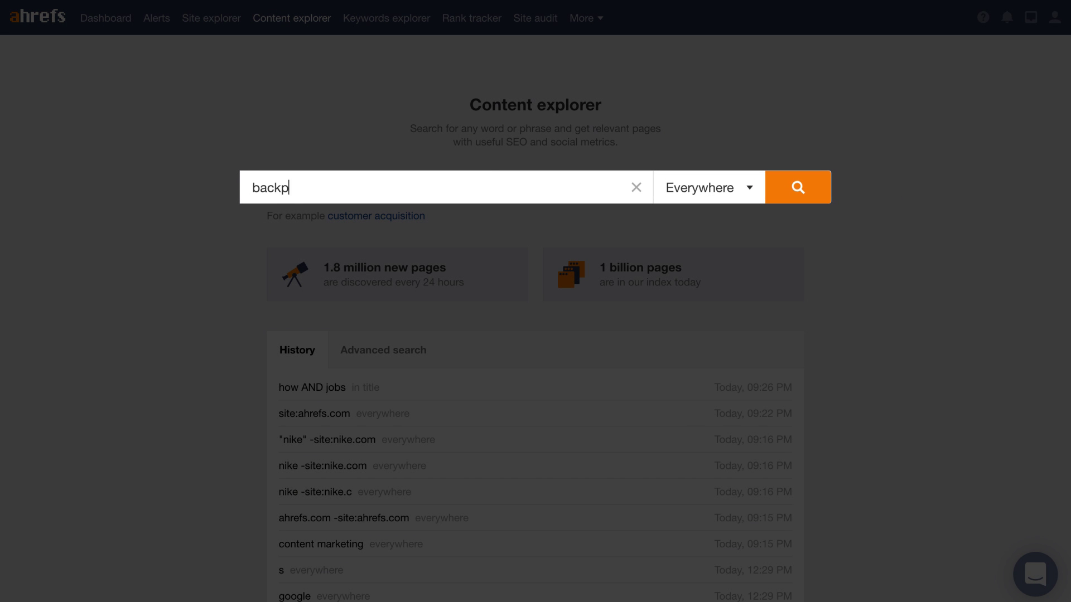
# Submit the backpacks search and keep only pages published once.
pyautogui.press('Return')
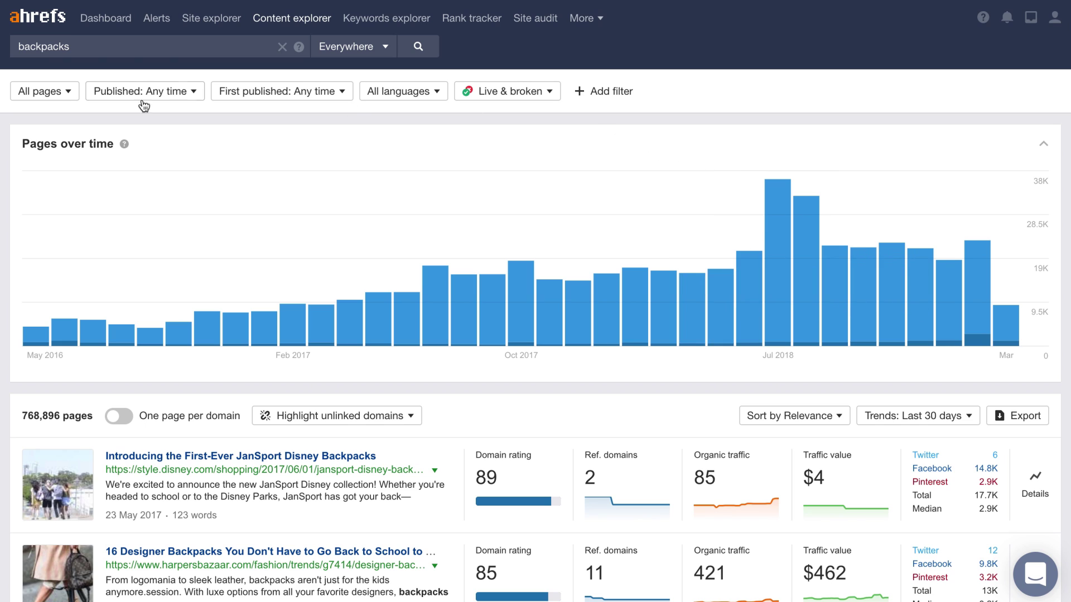
pyautogui.click(62, 90)
pyautogui.click(71, 149)
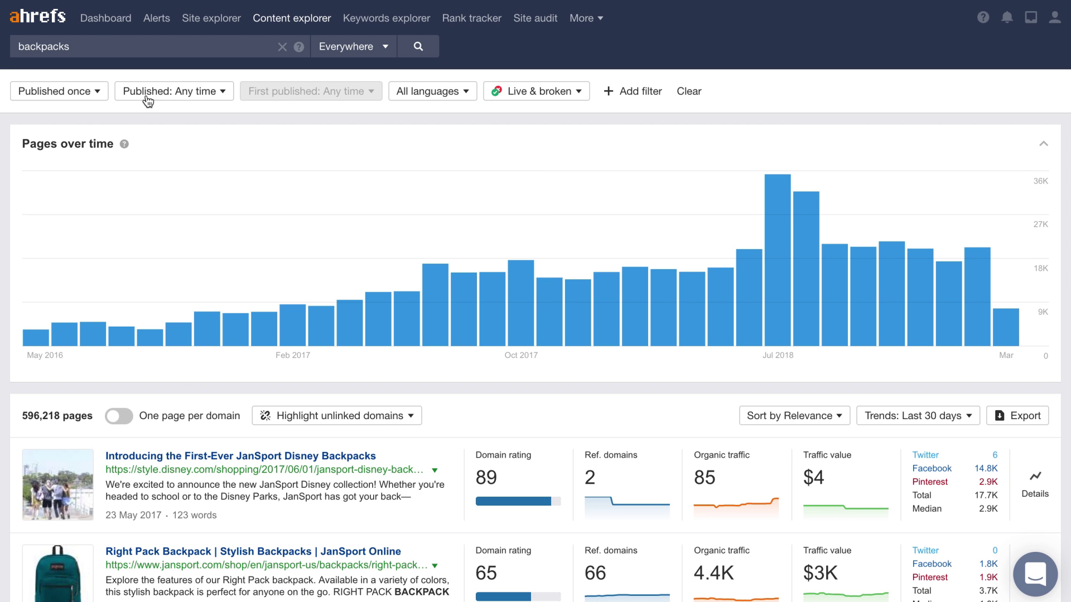
# Set a custom publish date range of 3 Apr 2010 to 3 Apr 2016.
pyautogui.click(177, 100)
pyautogui.click(172, 252)
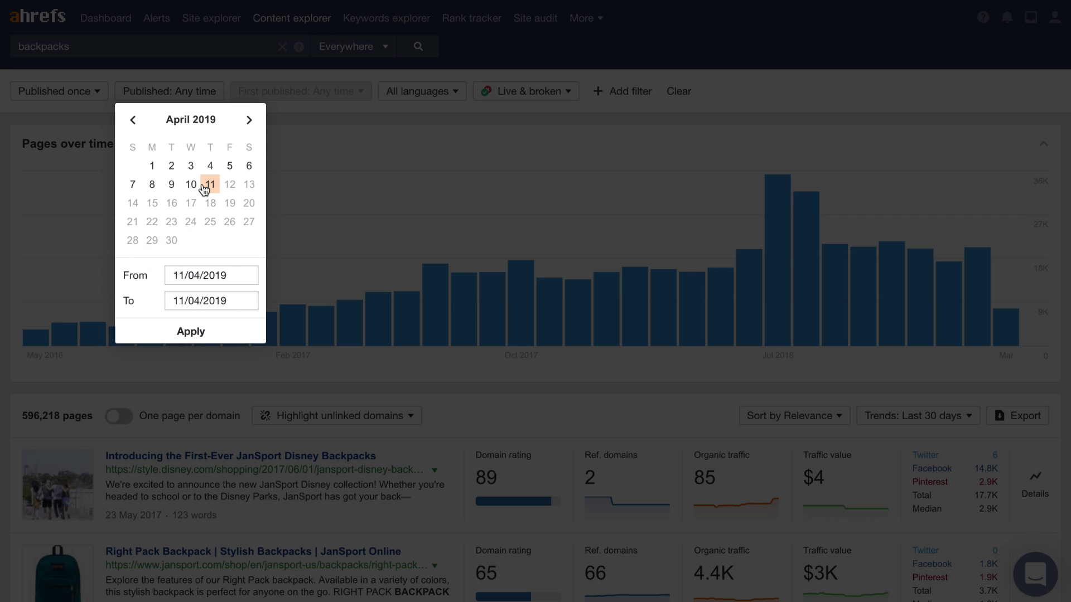
pyautogui.press('BackSpace')
pyautogui.write('0')
pyautogui.click(237, 302)
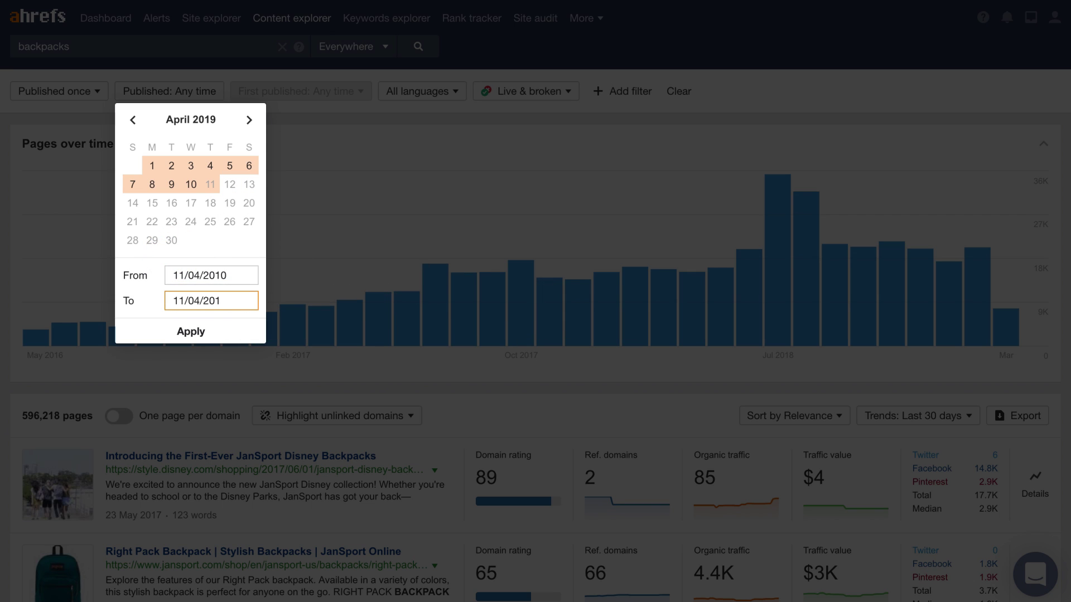
pyautogui.write('6')
pyautogui.click(214, 330)
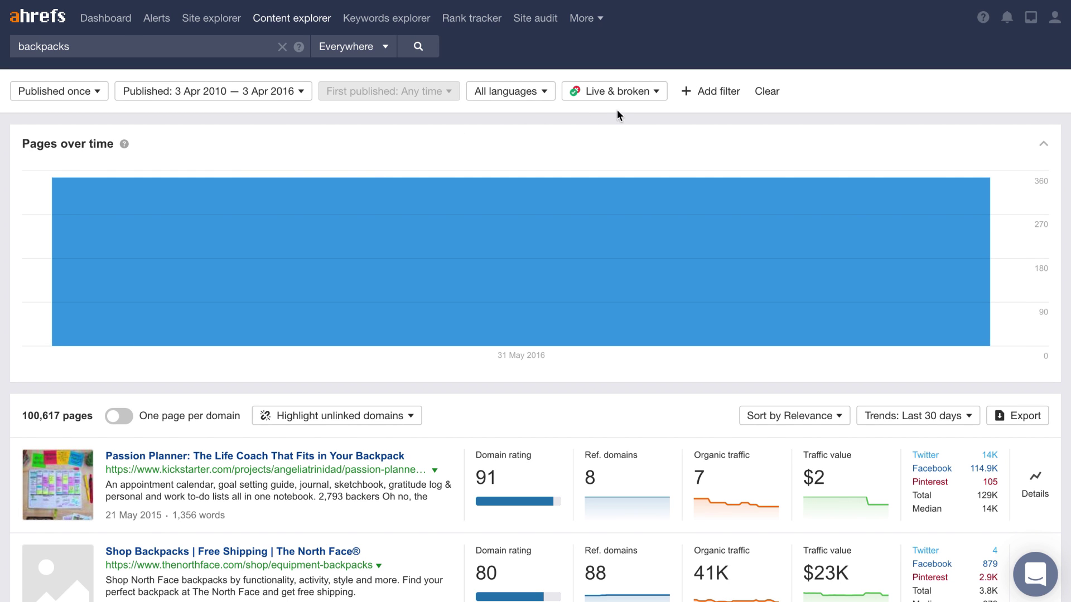
# Require at least 50 referring domains (1,176 pages) and set Trends to Last 3 years.
pyautogui.click(698, 90)
pyautogui.click(693, 112)
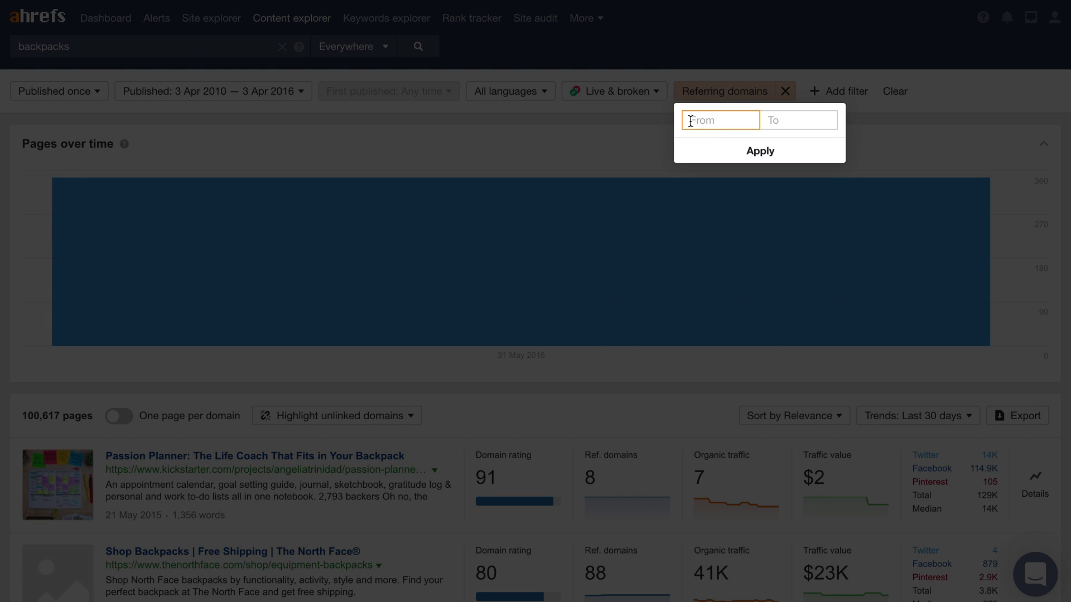
pyautogui.write('50')
pyautogui.click(710, 153)
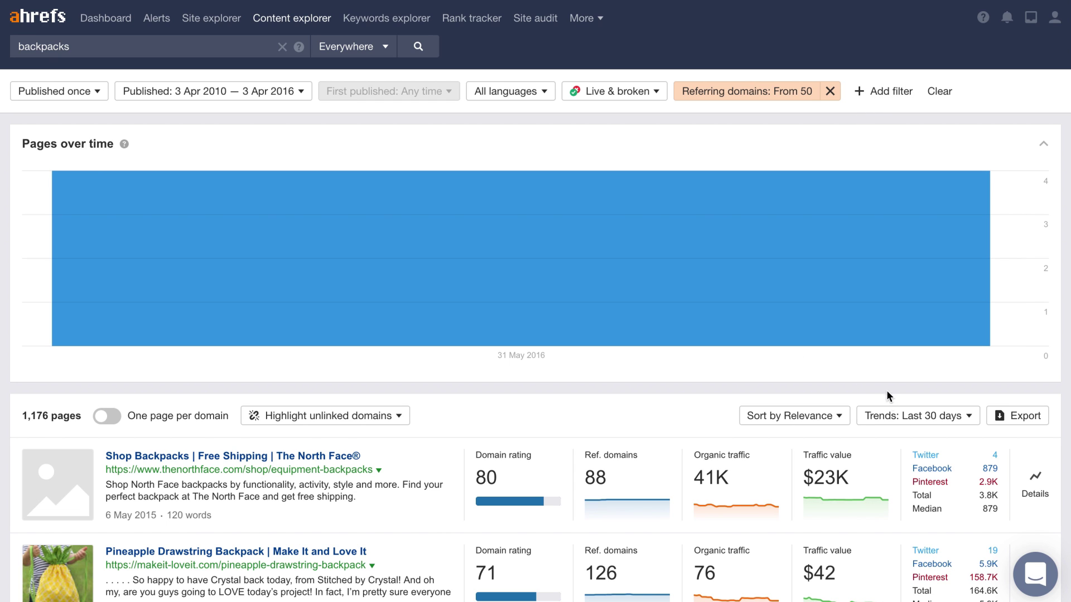
pyautogui.click(890, 415)
pyautogui.click(888, 480)
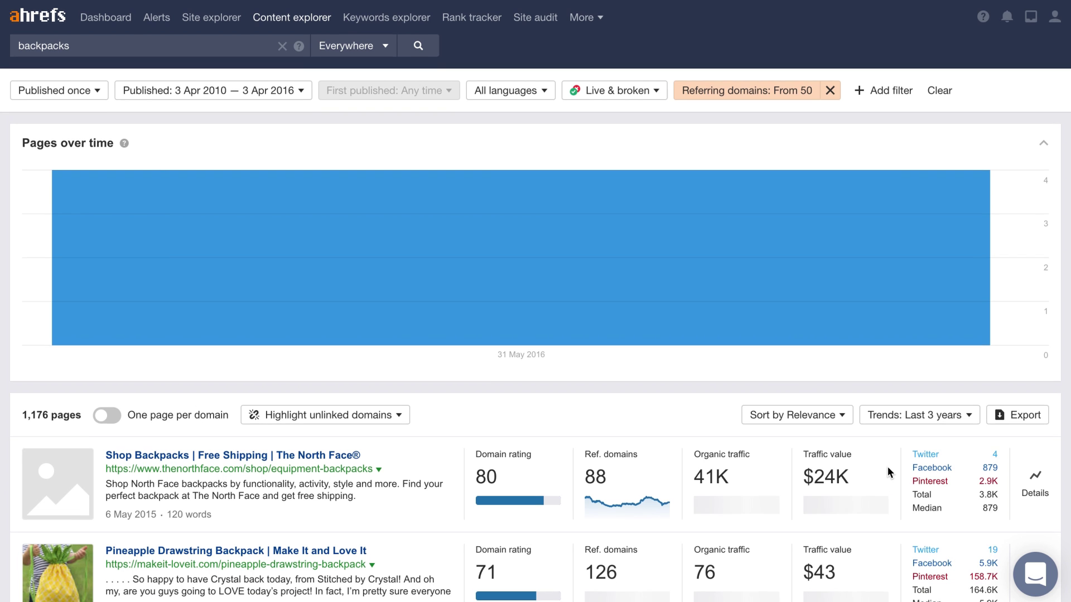
pyautogui.scroll(-4, 887, 471)
pyautogui.scroll(-1, 887, 467)
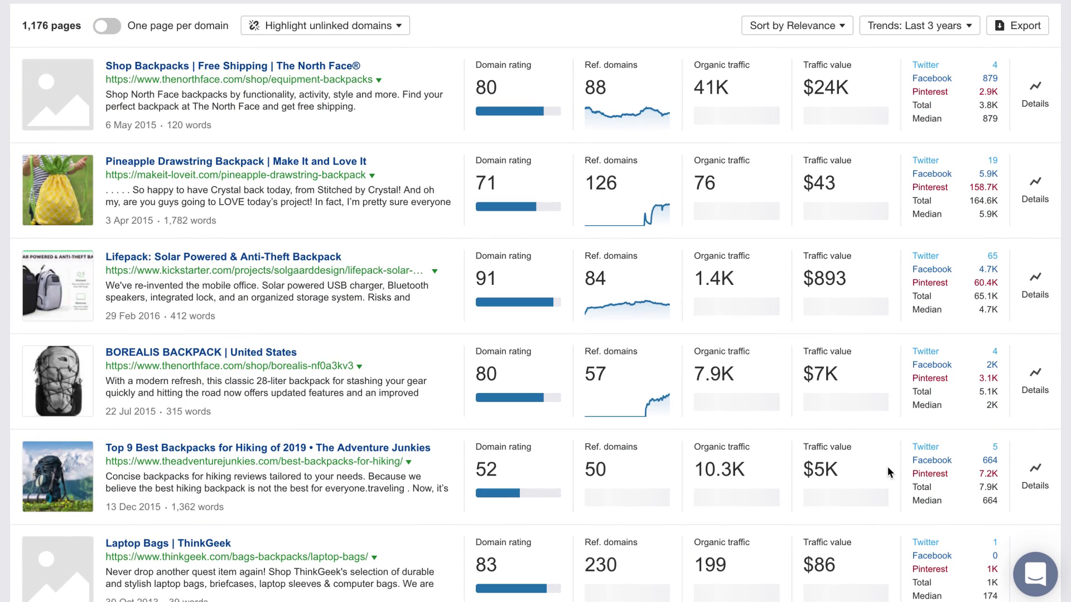
# Run a new unfiltered search for 'fitness', returning 3,848,699 pages.
pyautogui.click(1034, 492)
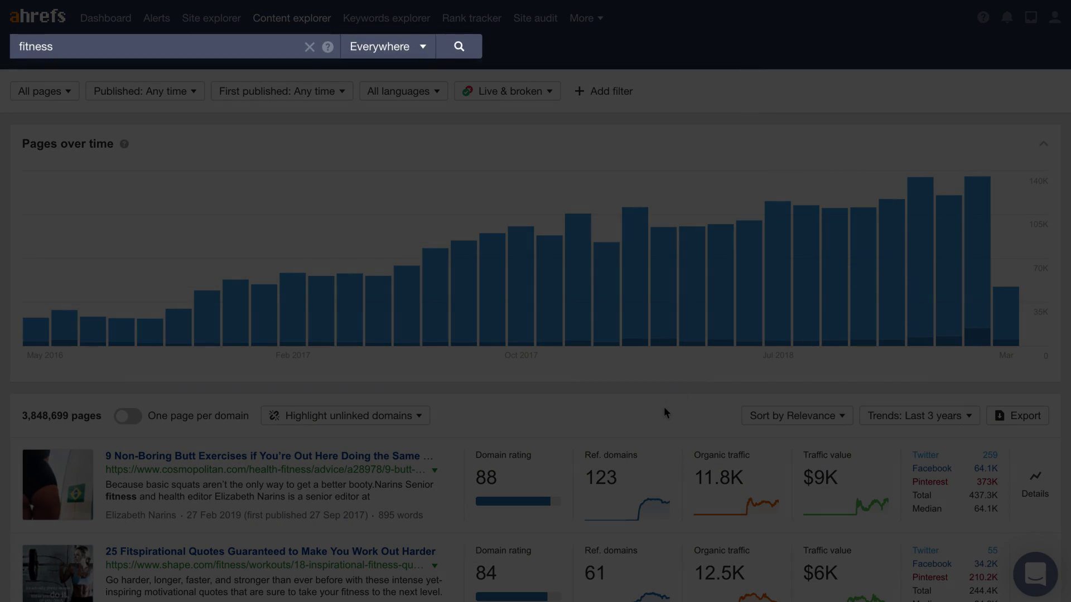
pyautogui.scroll(-4, 664, 406)
pyautogui.scroll(-1, 664, 408)
pyautogui.scroll(-1, 663, 406)
pyautogui.scroll(-1, 664, 408)
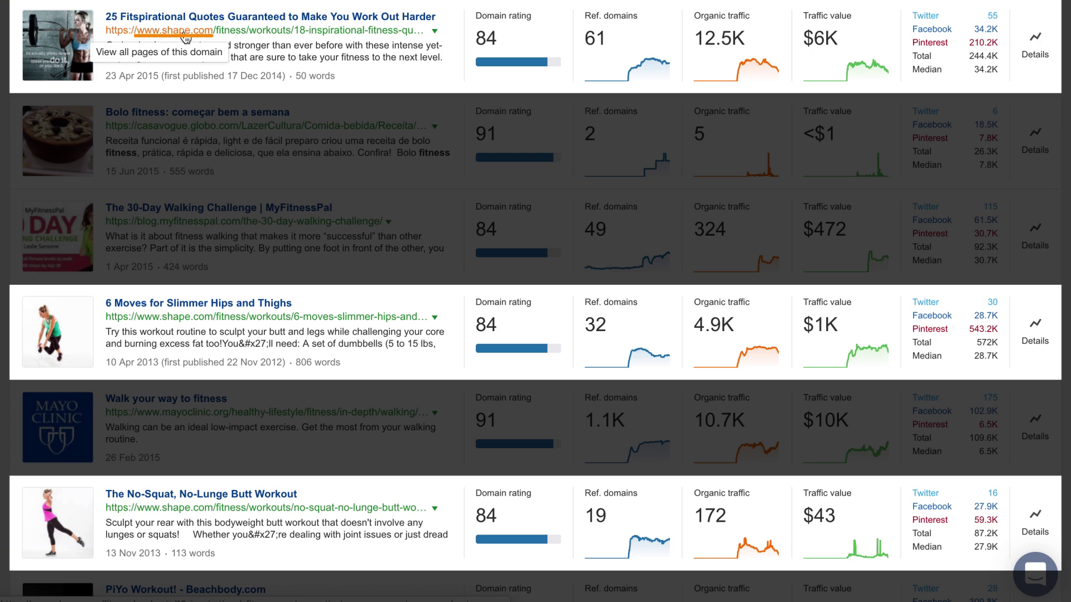
pyautogui.click(185, 32)
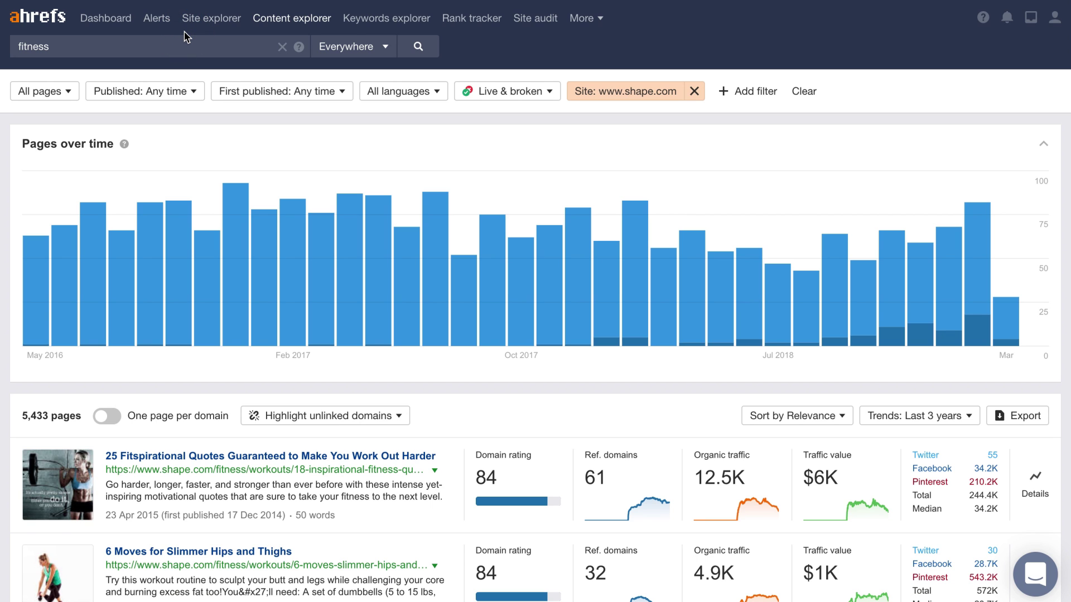
pyautogui.scroll(-3, 518, 282)
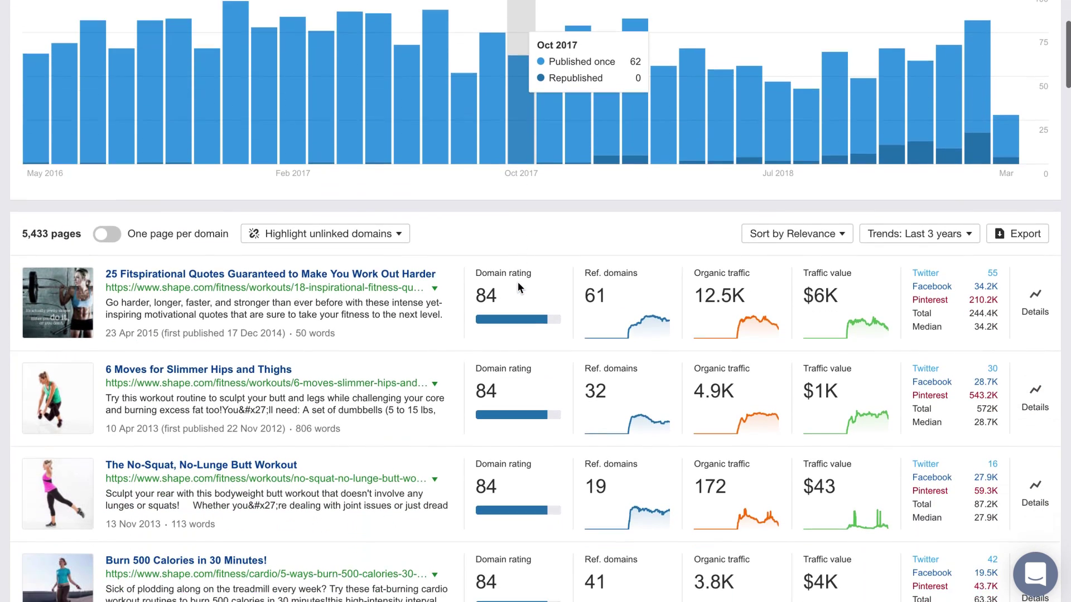
pyautogui.scroll(-2, 518, 282)
pyautogui.scroll(3, 518, 281)
pyautogui.scroll(2, 518, 282)
pyautogui.scroll(-1, 518, 281)
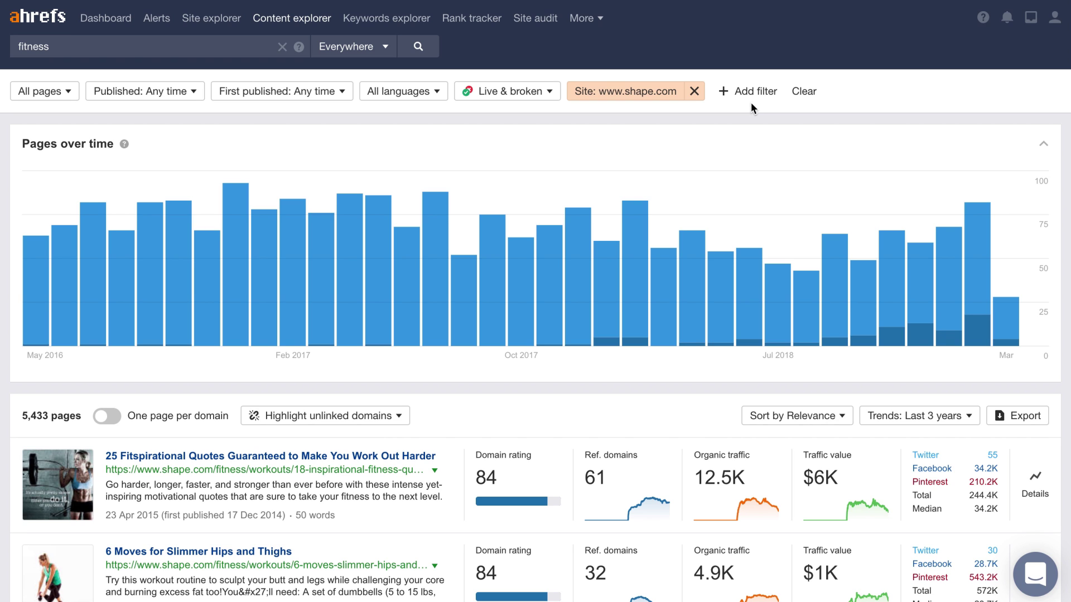
# Add a Referring domains filter with a maximum of 5.
pyautogui.click(745, 91)
pyautogui.click(761, 115)
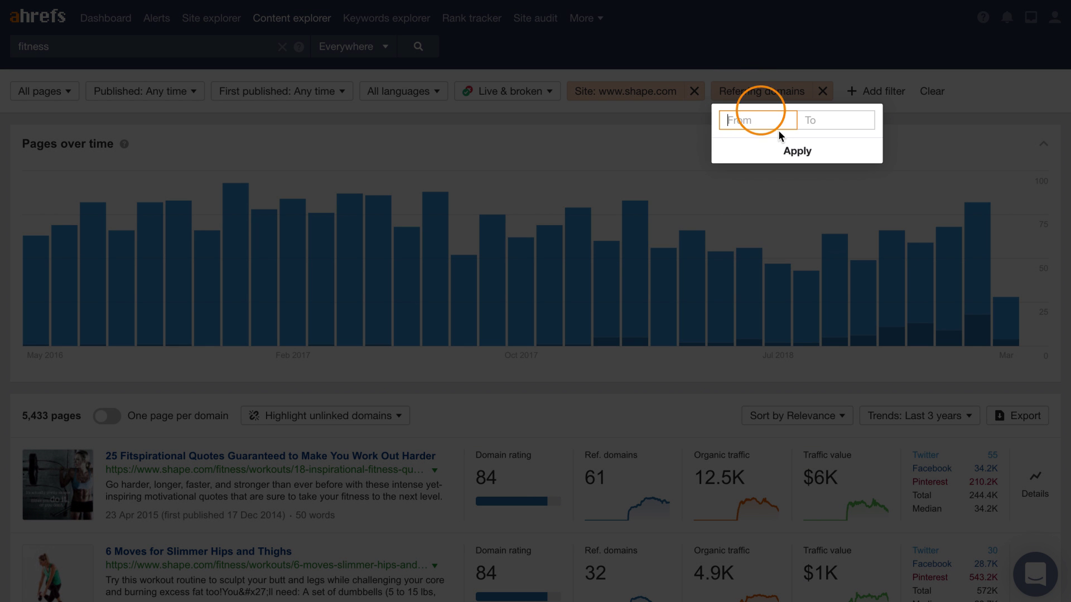
pyautogui.click(855, 127)
pyautogui.write('5')
pyautogui.click(811, 151)
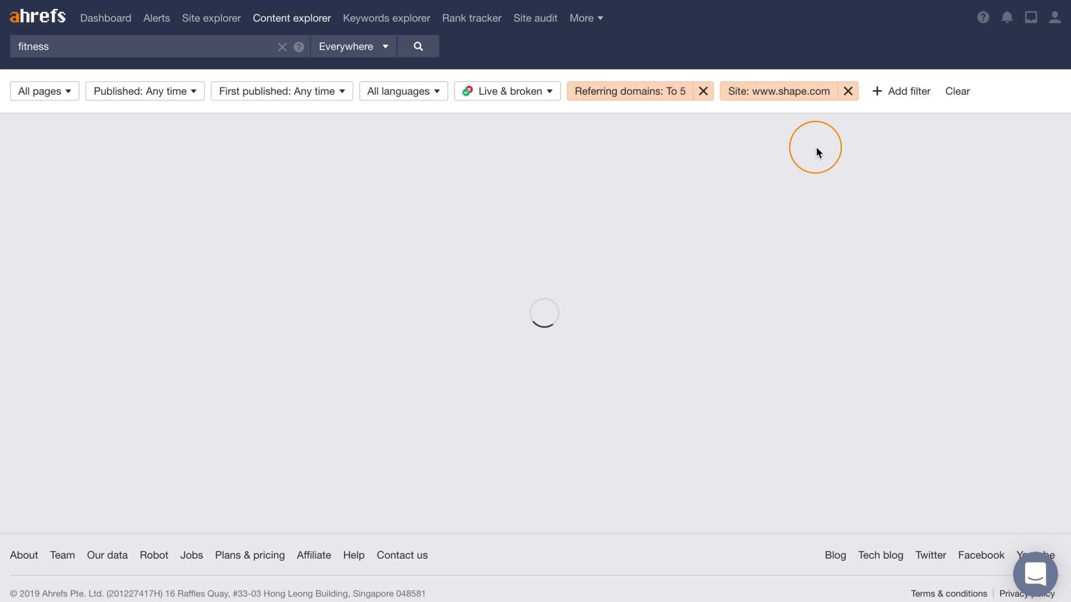
# Add an Organic traffic filter with a minimum of 1,000, leaving 14 pages.
pyautogui.click(901, 90)
pyautogui.click(895, 117)
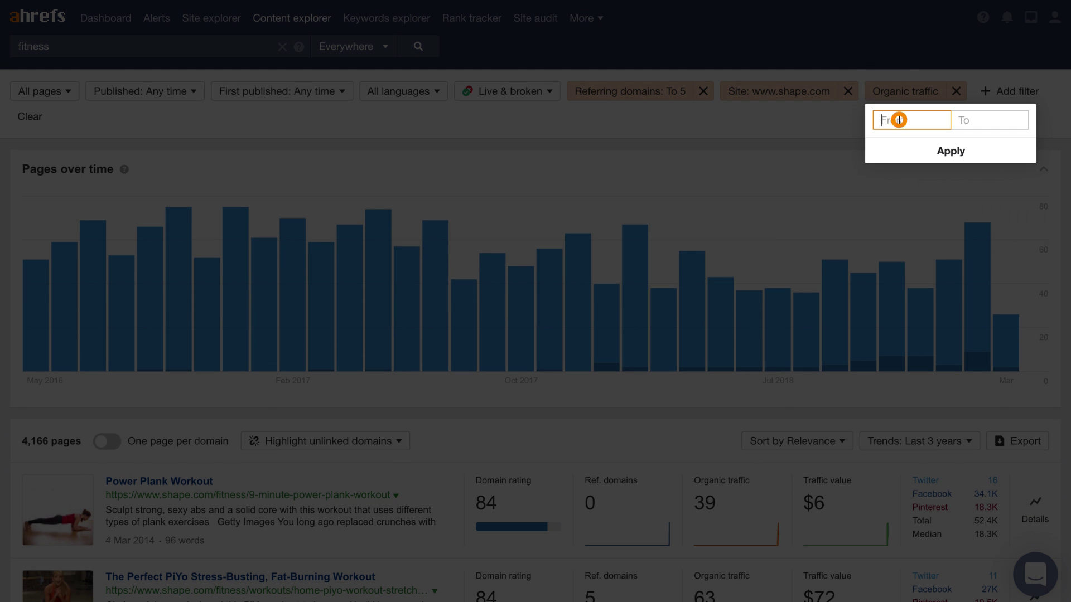
pyautogui.write('1000')
pyautogui.click(918, 153)
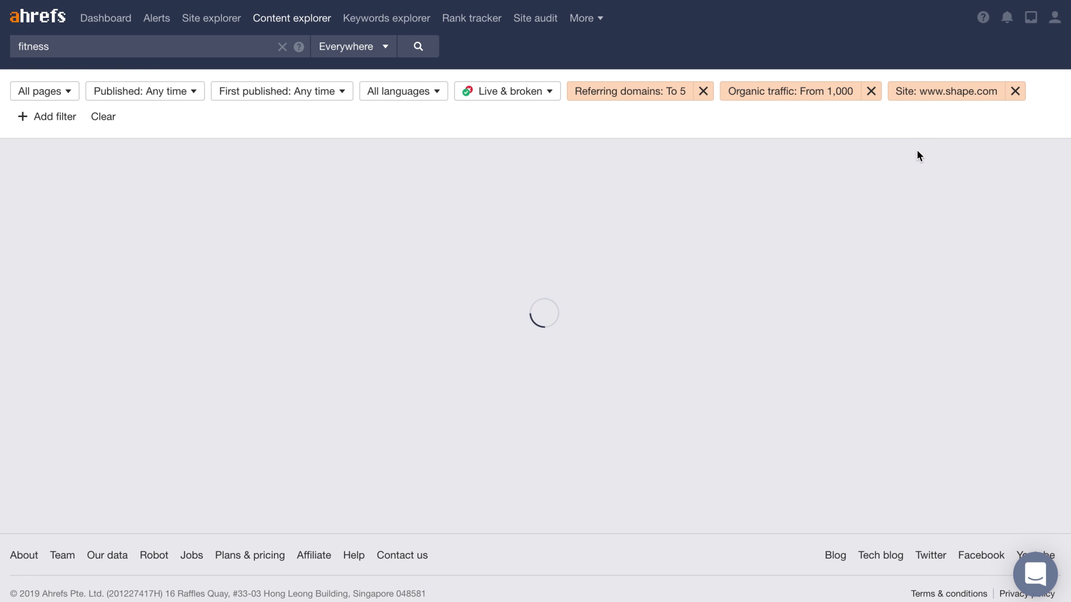
pyautogui.scroll(-2, 905, 231)
pyautogui.scroll(-4, 905, 230)
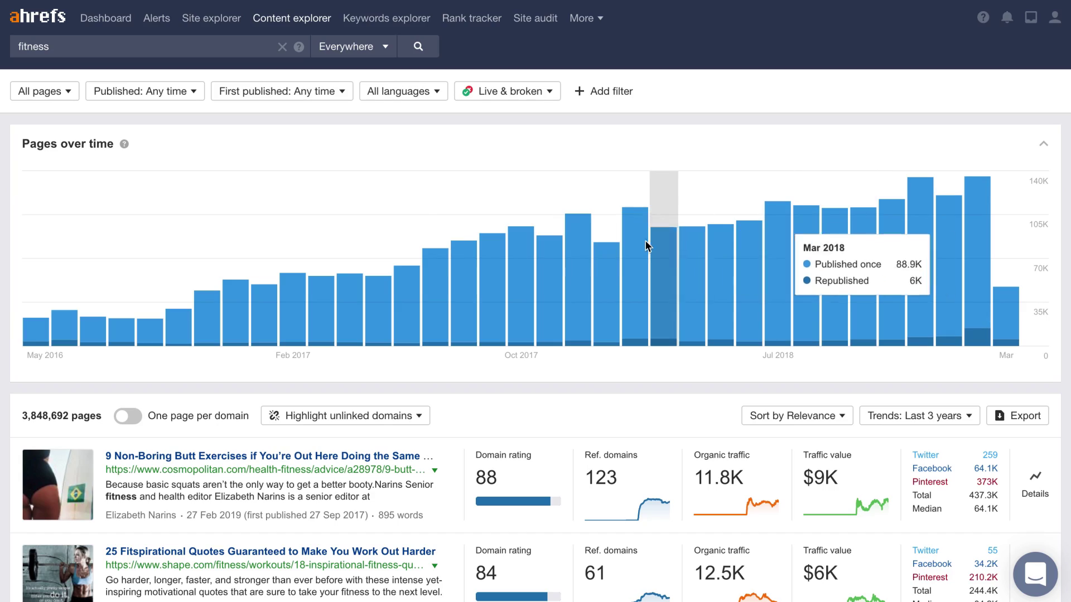
pyautogui.scroll(-3, 533, 423)
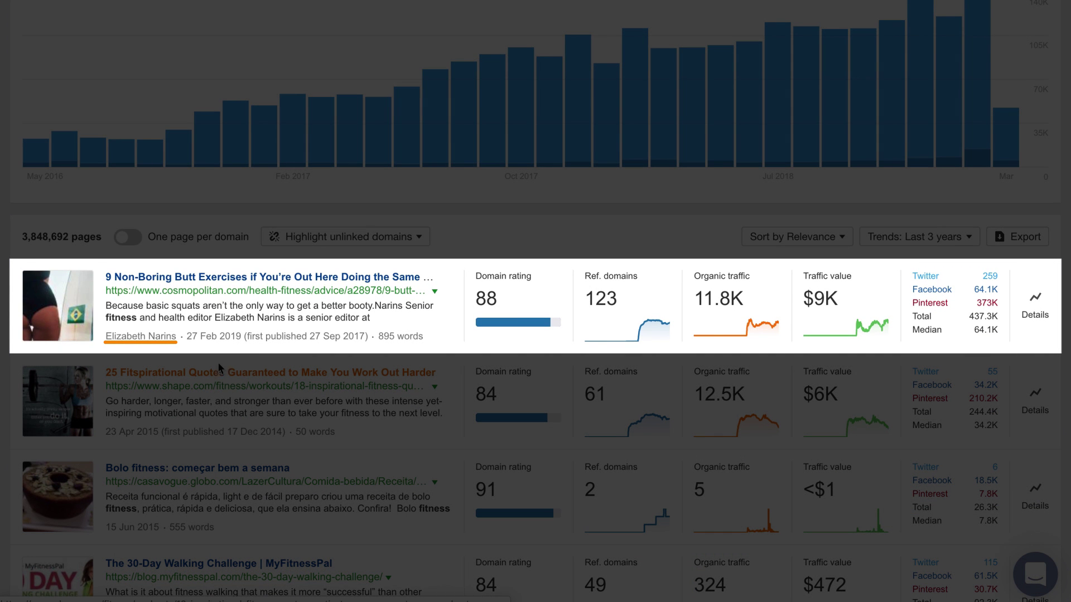
# Filter the fitness results to author Elizabeth Narins, showing 2,006 pages.
pyautogui.click(168, 338)
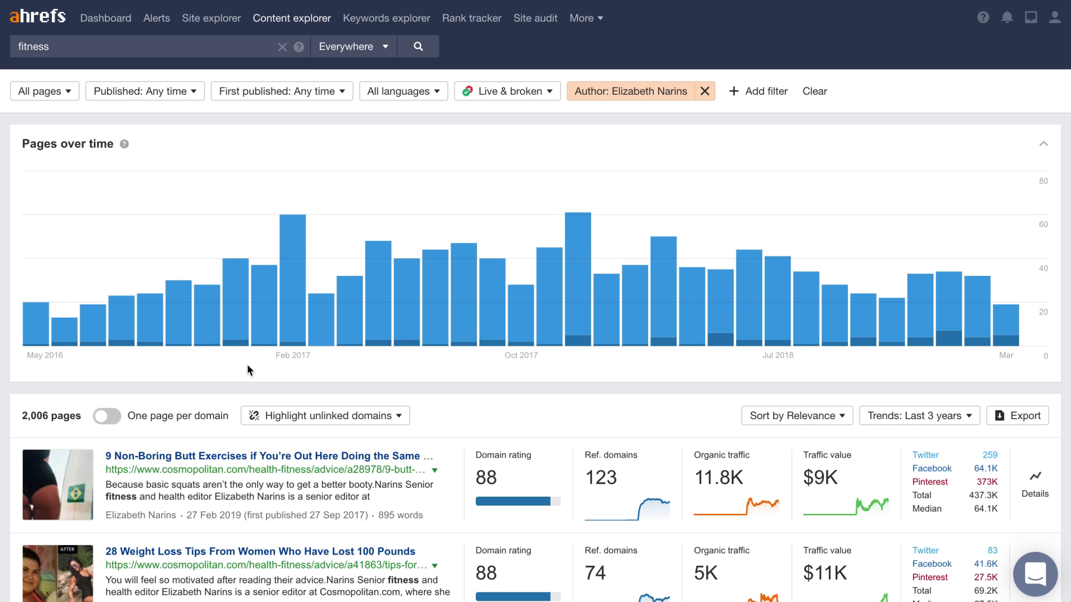
pyautogui.scroll(-1, 204, 416)
# Turn on one page per domain, cutting Elizabeth Narins's fitness results to 437 pages.
pyautogui.click(107, 366)
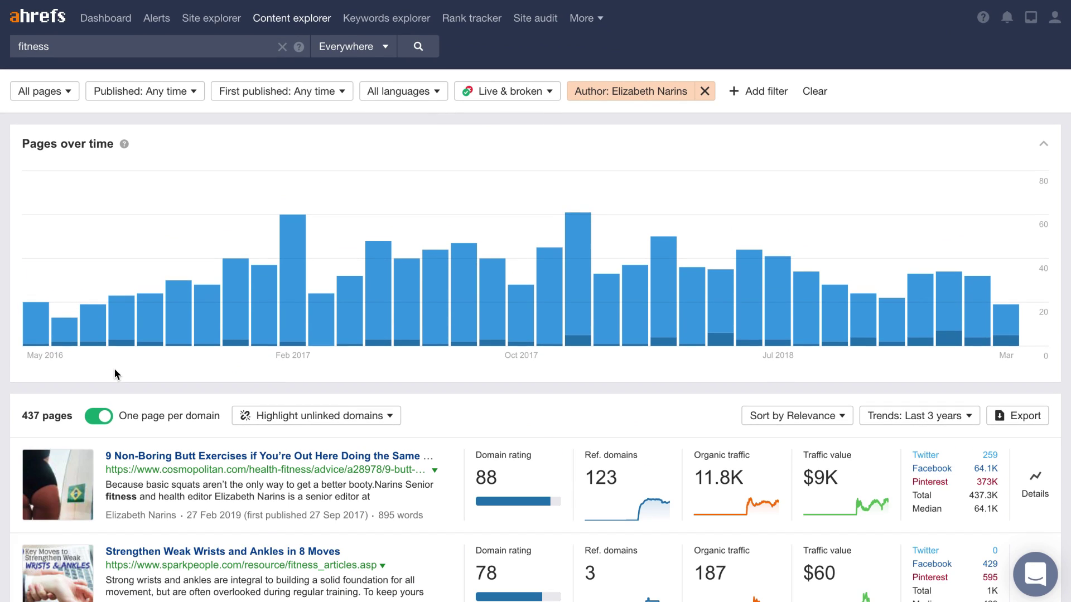
pyautogui.scroll(-2, 114, 369)
pyautogui.scroll(-2, 114, 369)
pyautogui.scroll(-1, 114, 368)
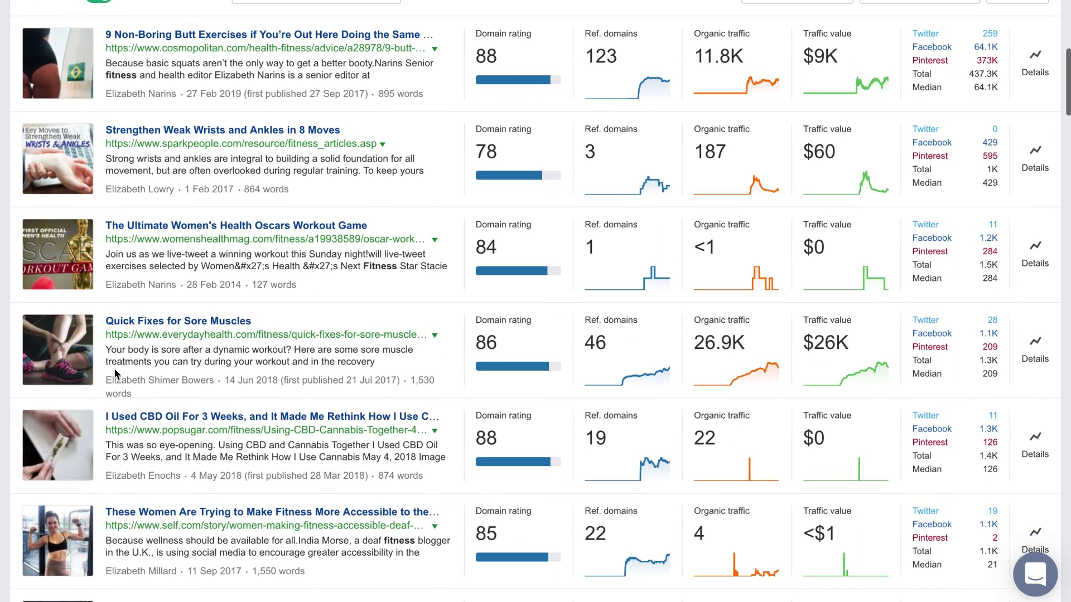